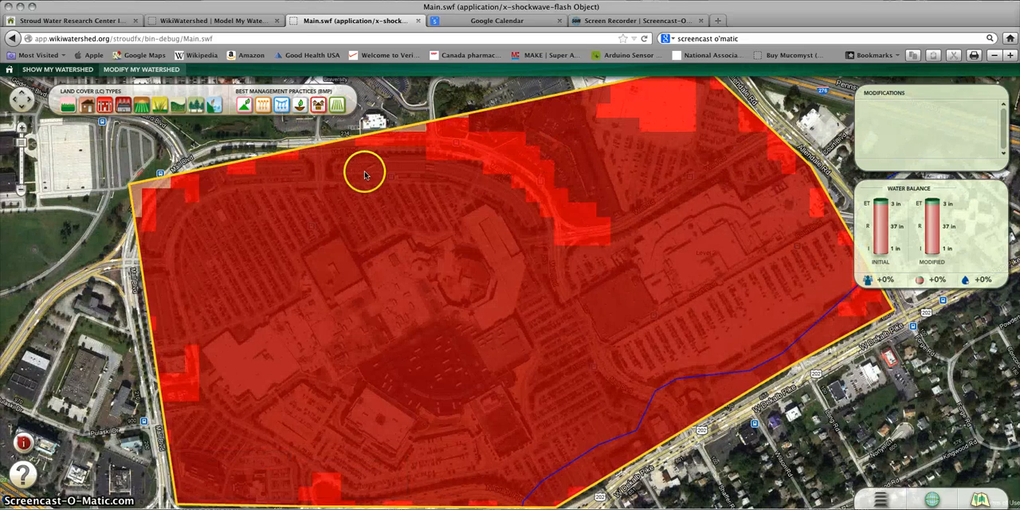
Step: Apply Forest land cover to the entire outlined mall area
left_click(21, 192)
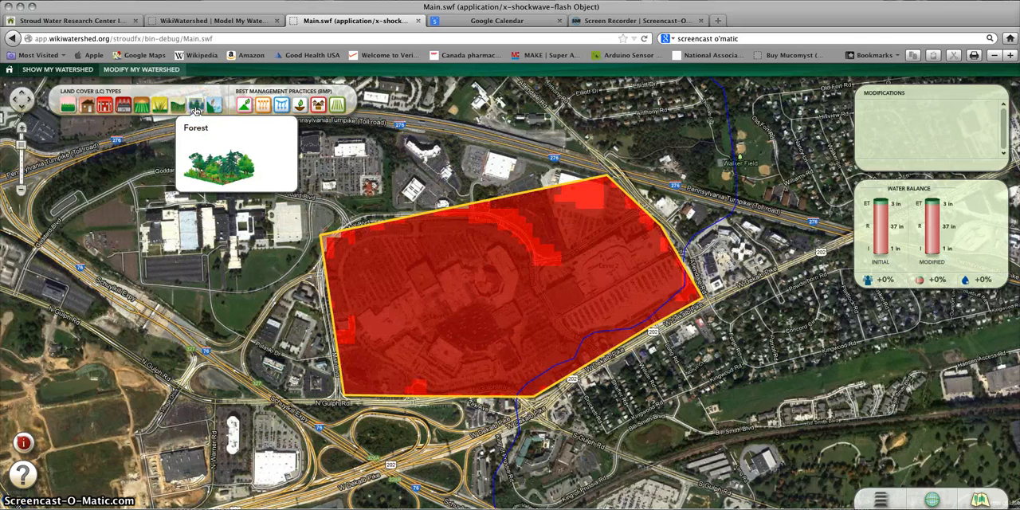
left_click(197, 111)
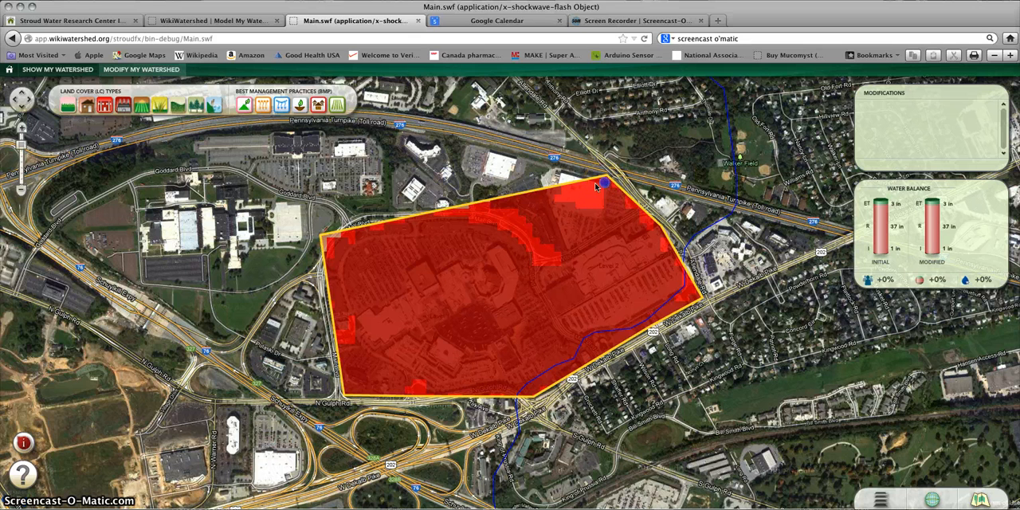
mouse_move(596, 186)
left_mouse_down()
mouse_move(325, 242)
mouse_move(349, 389)
mouse_move(532, 395)
mouse_move(672, 295)
mouse_move(694, 297)
mouse_move(652, 222)
left_mouse_up()
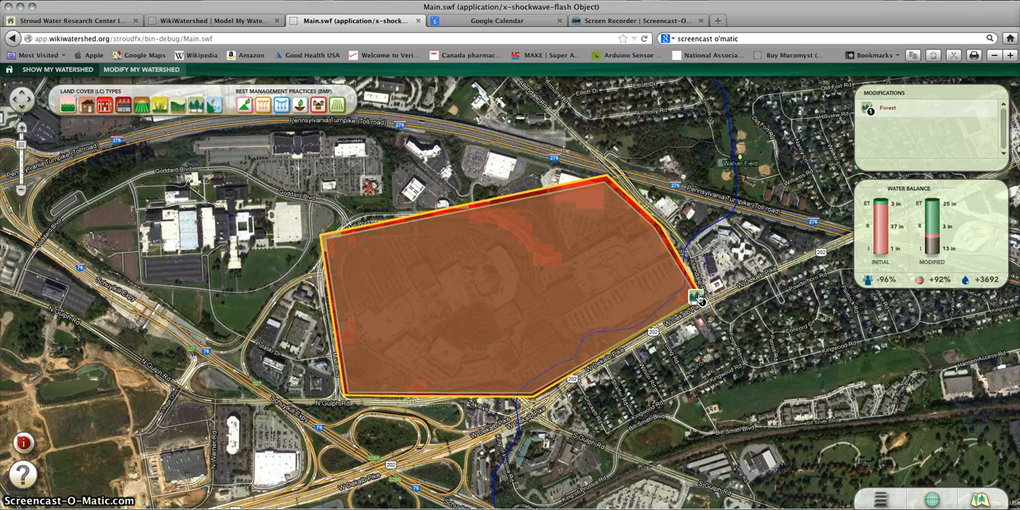
Step: Remove the Forest modification from the mall area
scroll(700, 299, "down", 2)
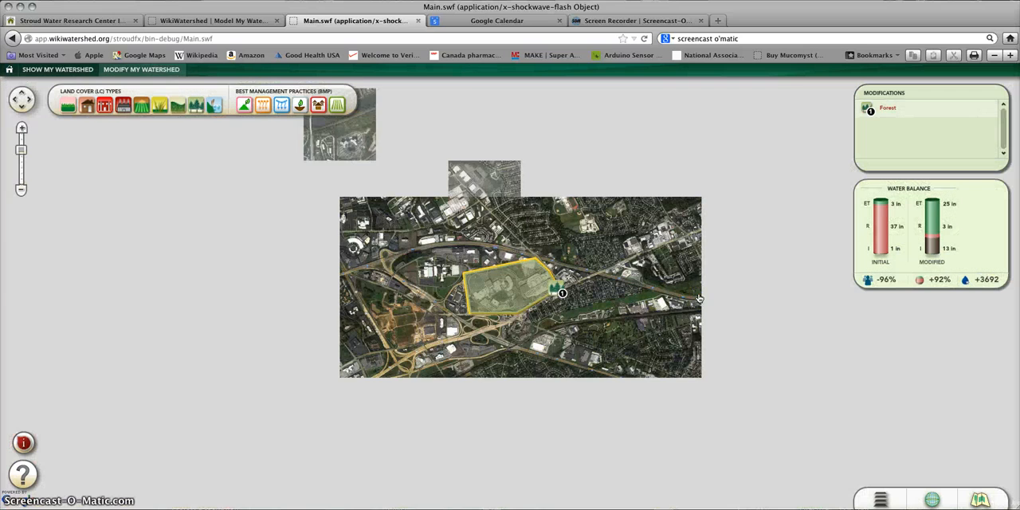
left_click(21, 128)
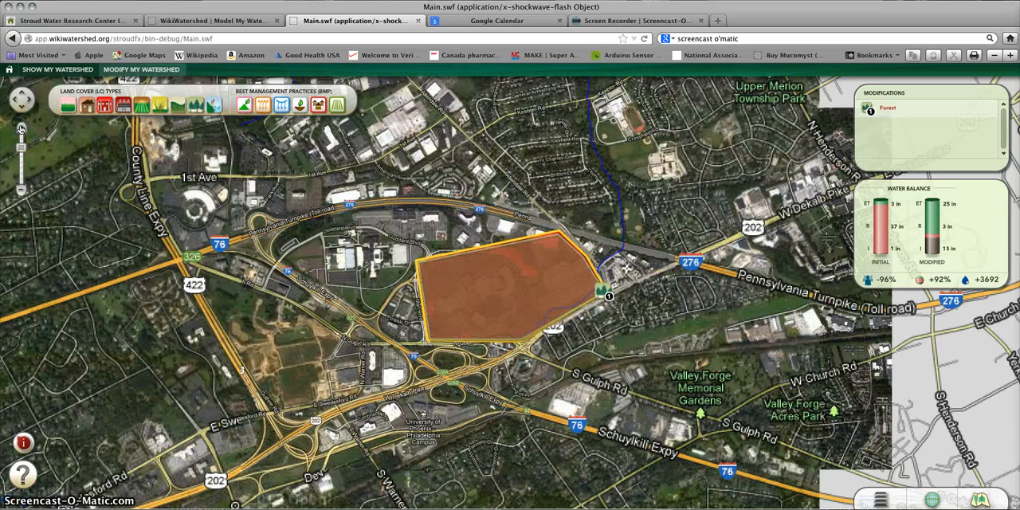
left_click(21, 127)
left_click(21, 128)
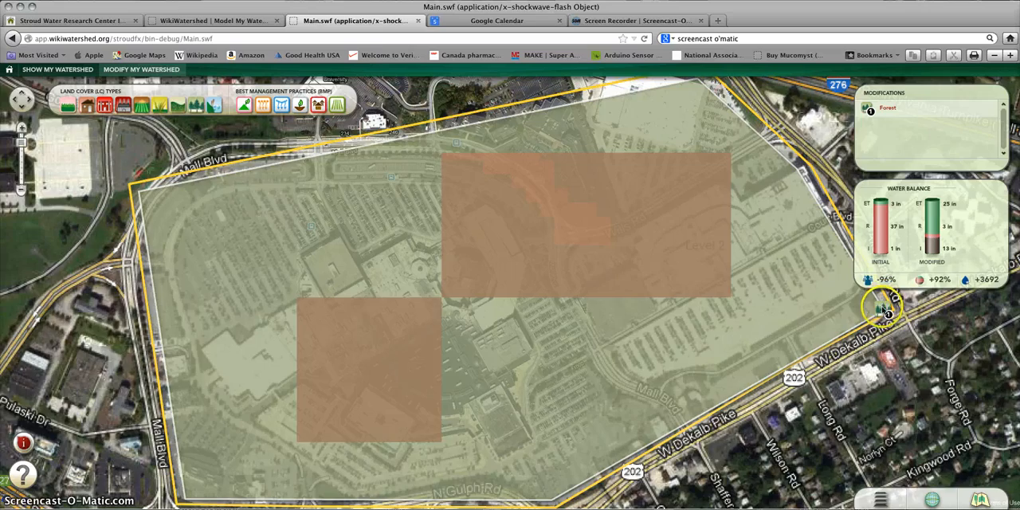
scroll(861, 303, "down", 2)
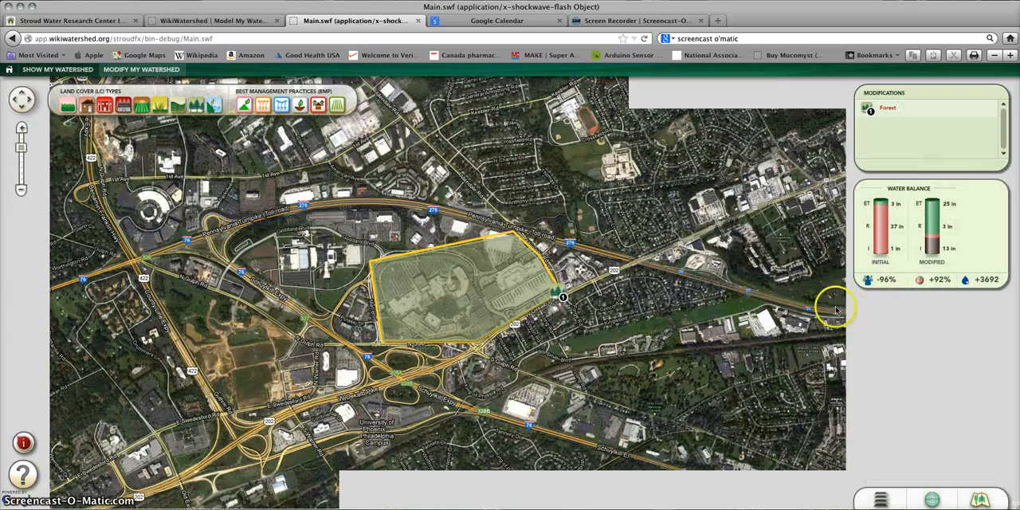
left_click(560, 295)
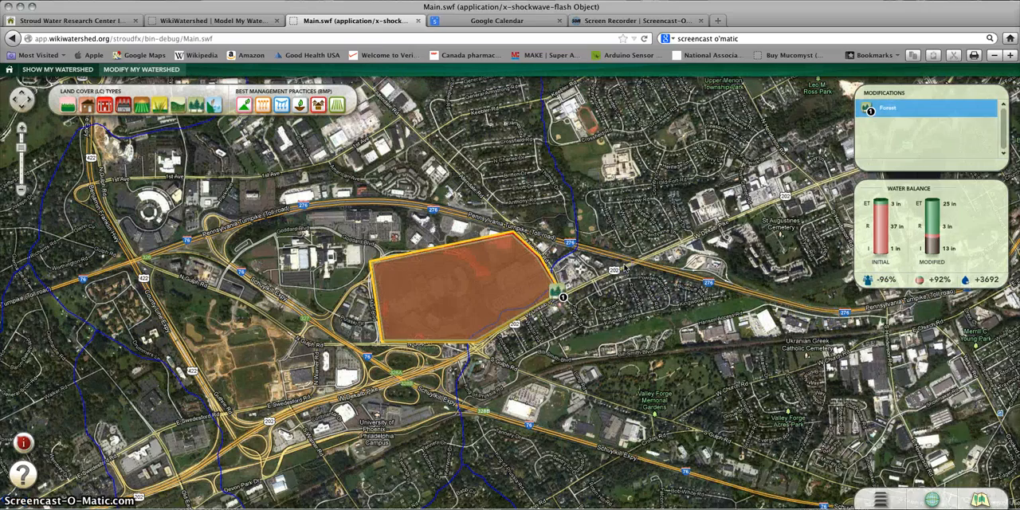
key("Delete")
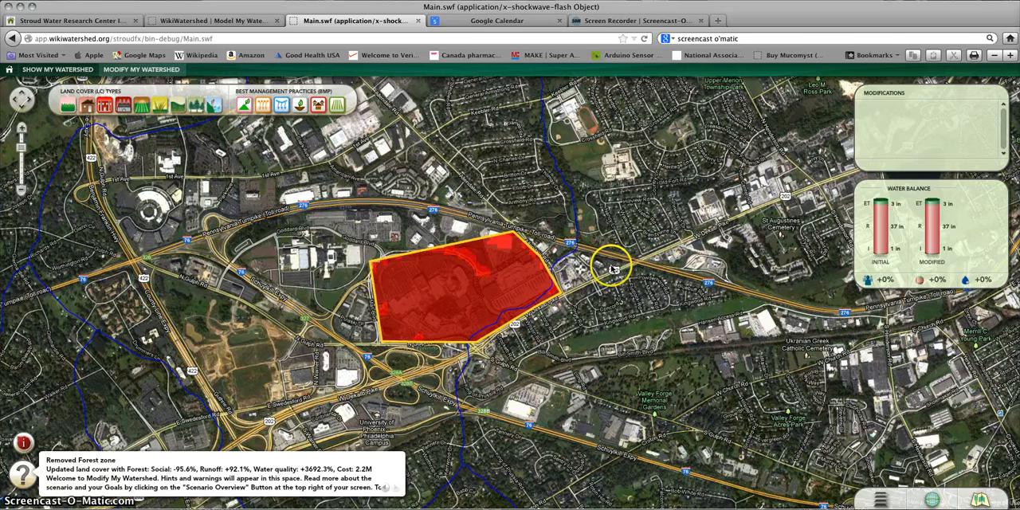
Step: Reduce the Land Cover overlay's opacity to below half so the basemap shows through, and return to the progress view
left_click(22, 129)
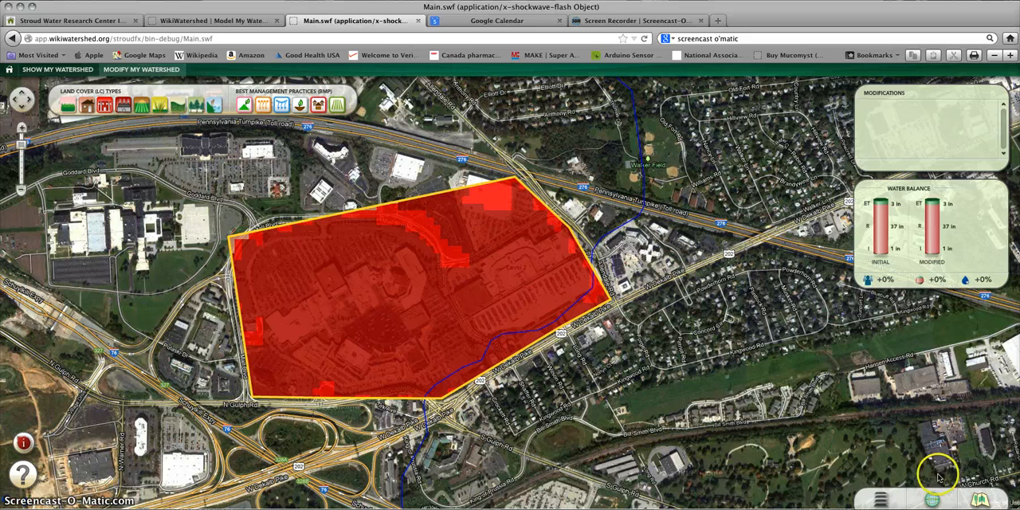
left_click(882, 501)
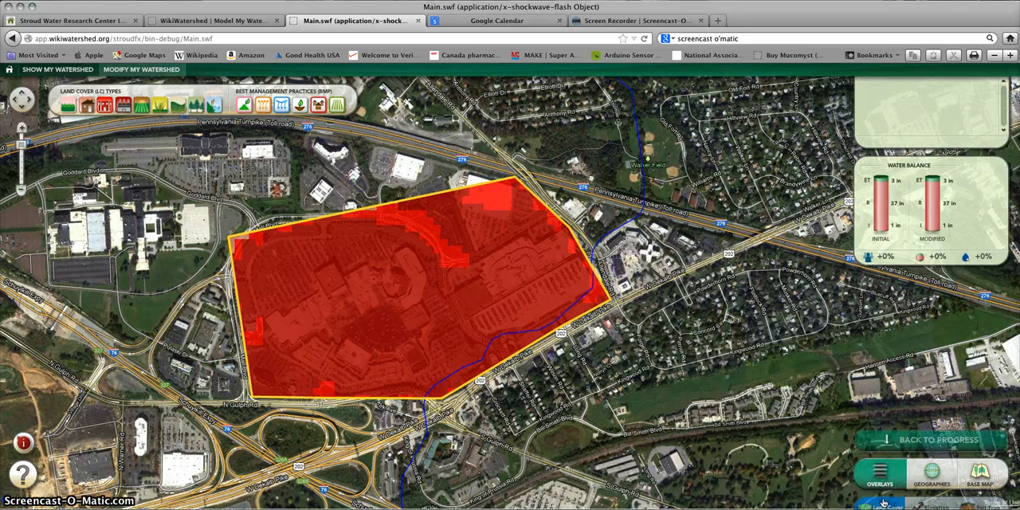
left_click(929, 414)
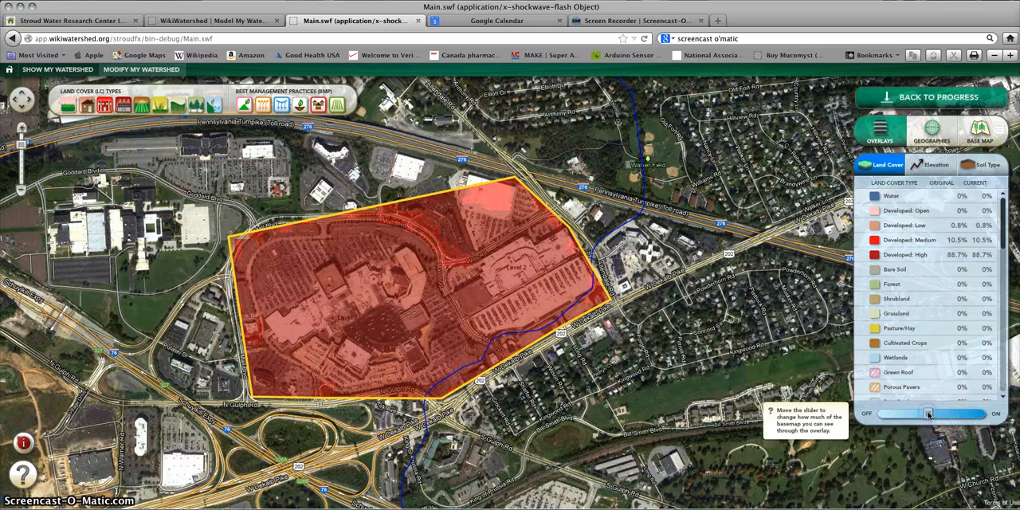
left_click_drag(929, 413, 911, 414)
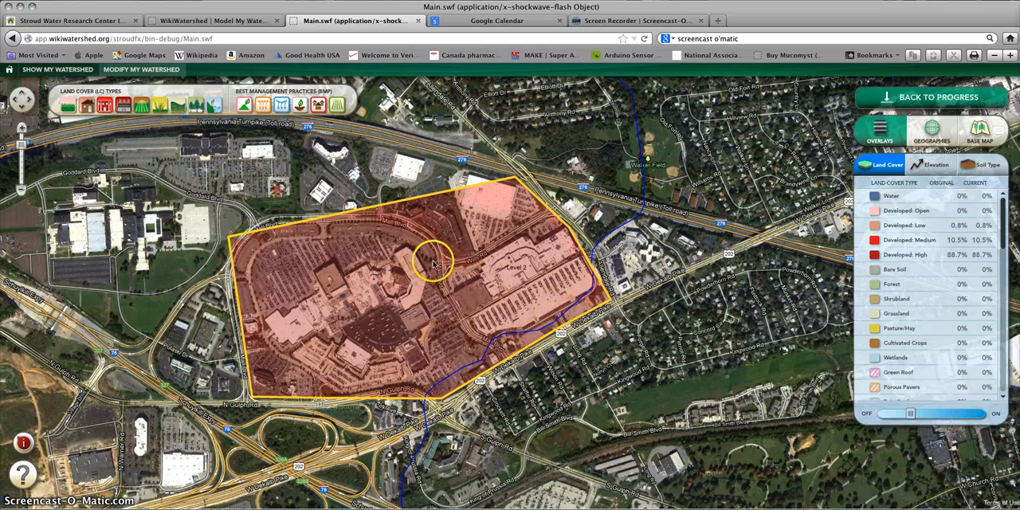
left_click(921, 99)
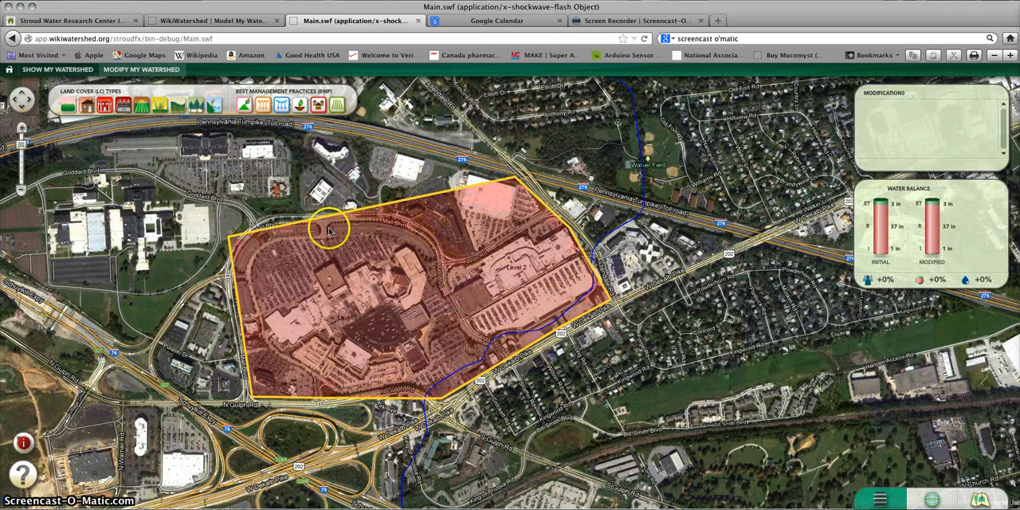
Step: Outline a Green Roof over the dark rectangular rooftop adjoining the Level 2 building, beside Mall Blvd
left_click(22, 129)
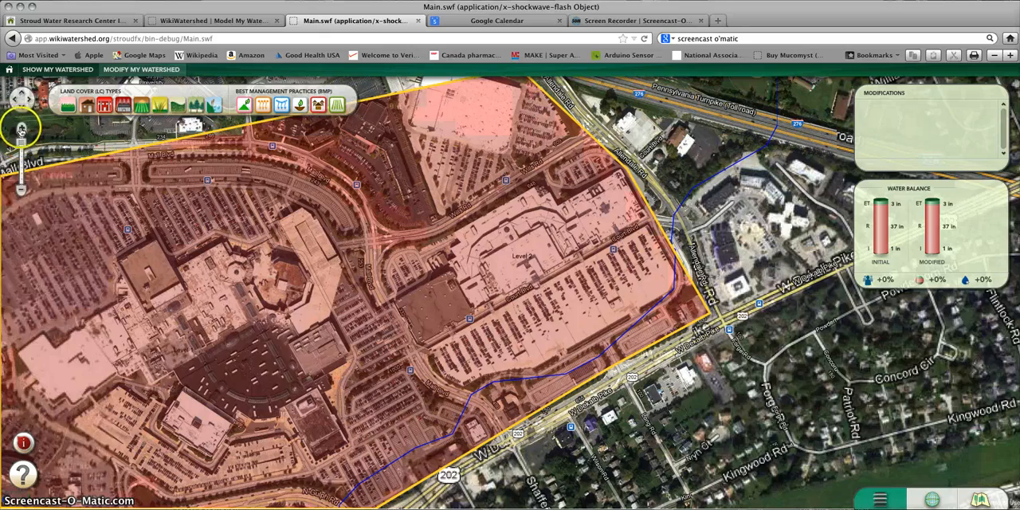
left_click(21, 129)
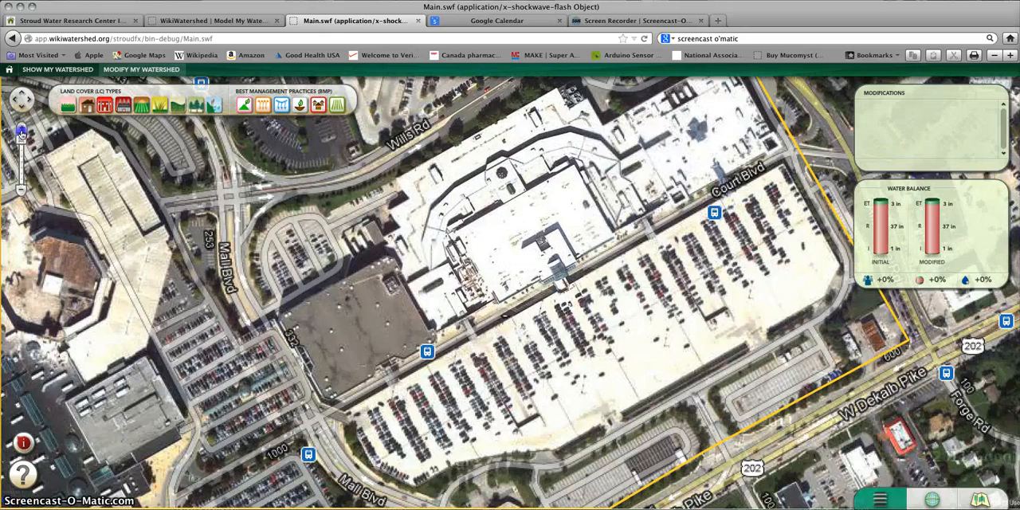
left_click(21, 129)
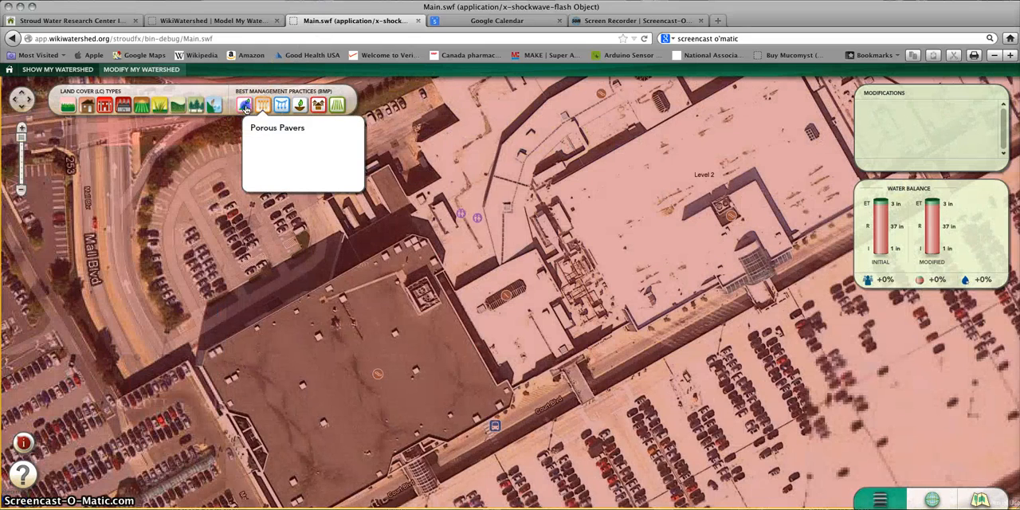
left_click(244, 105)
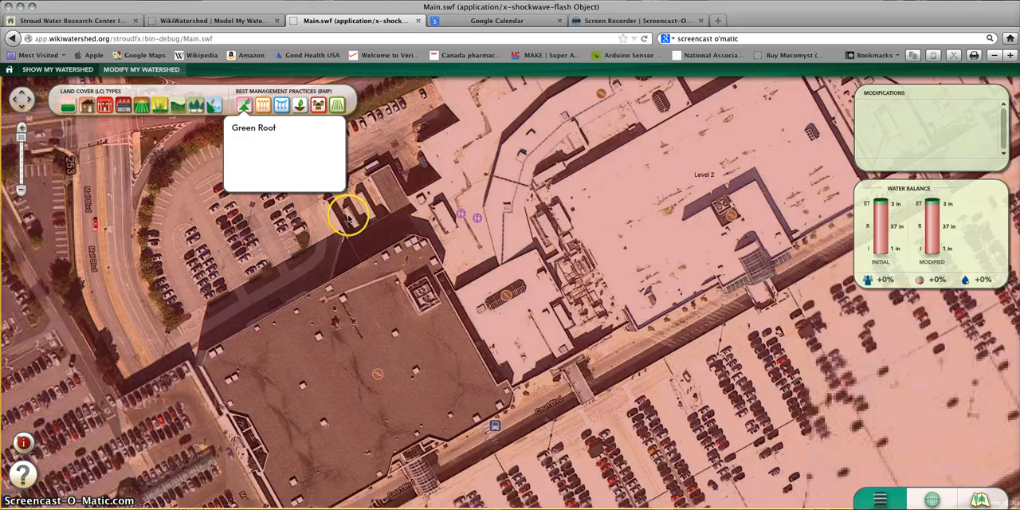
left_click(244, 105)
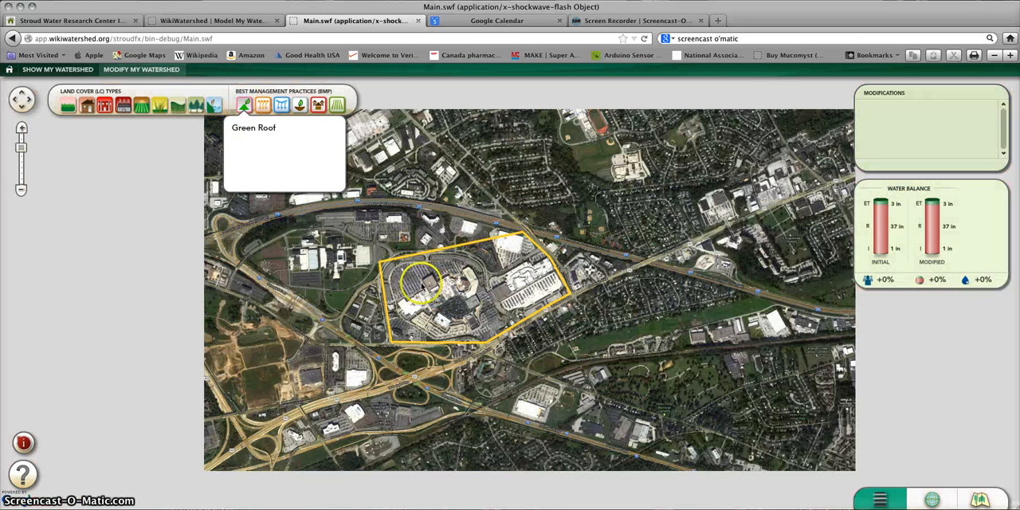
left_click(21, 133)
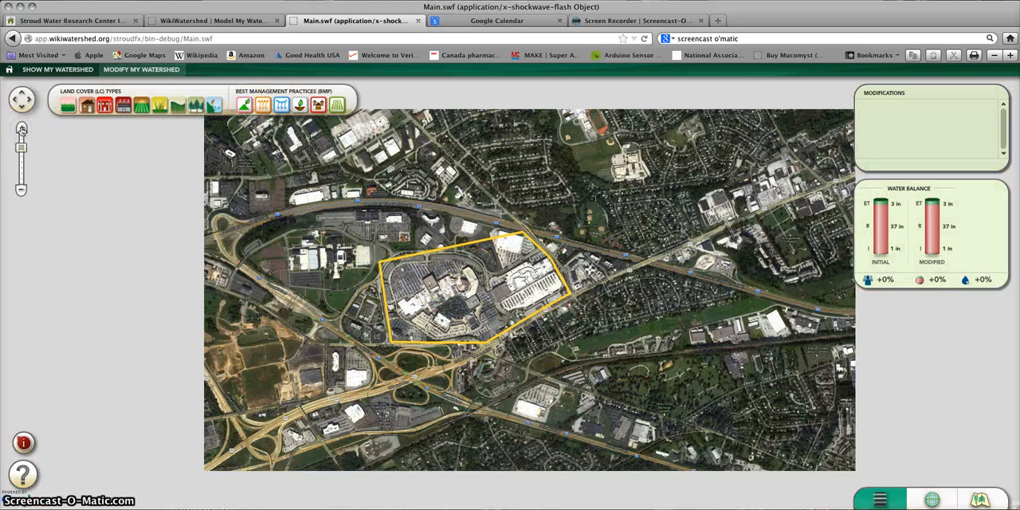
left_click(21, 146)
left_click_drag(21, 146, 21, 130)
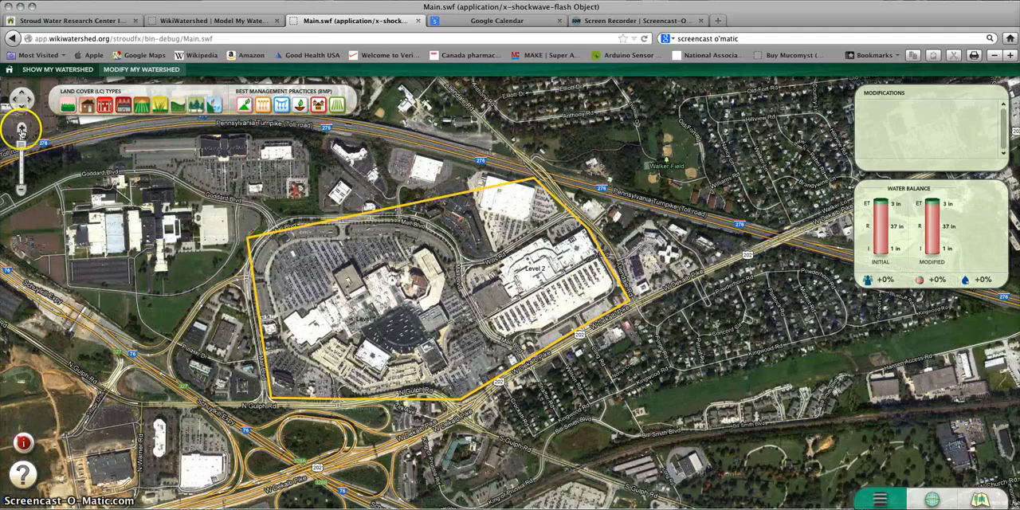
left_click(22, 129)
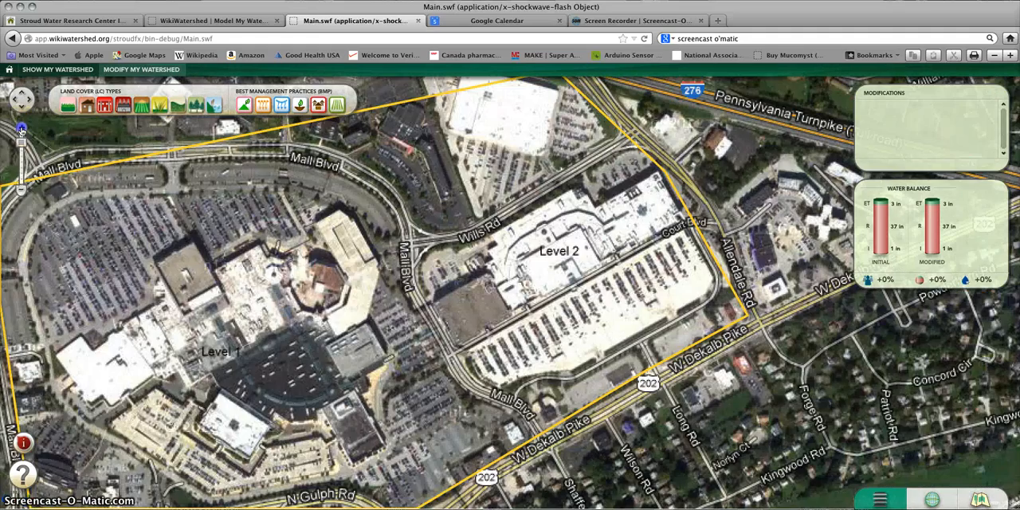
left_click(21, 130)
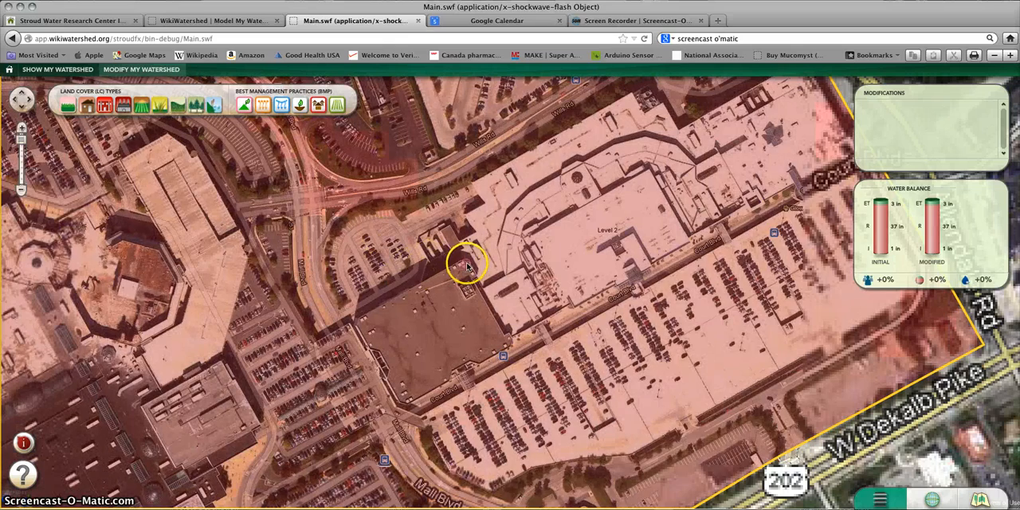
left_click(465, 264)
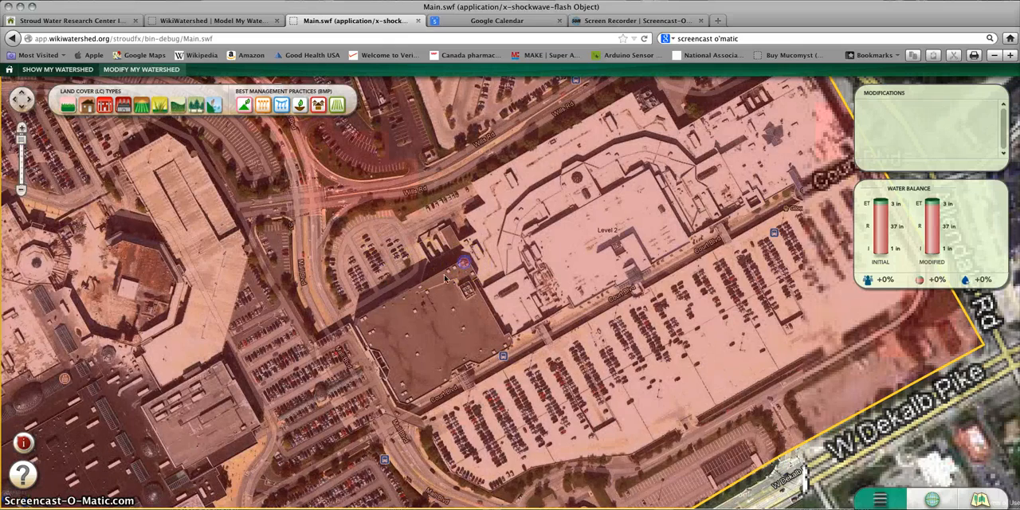
left_click(355, 321)
double_click(402, 401)
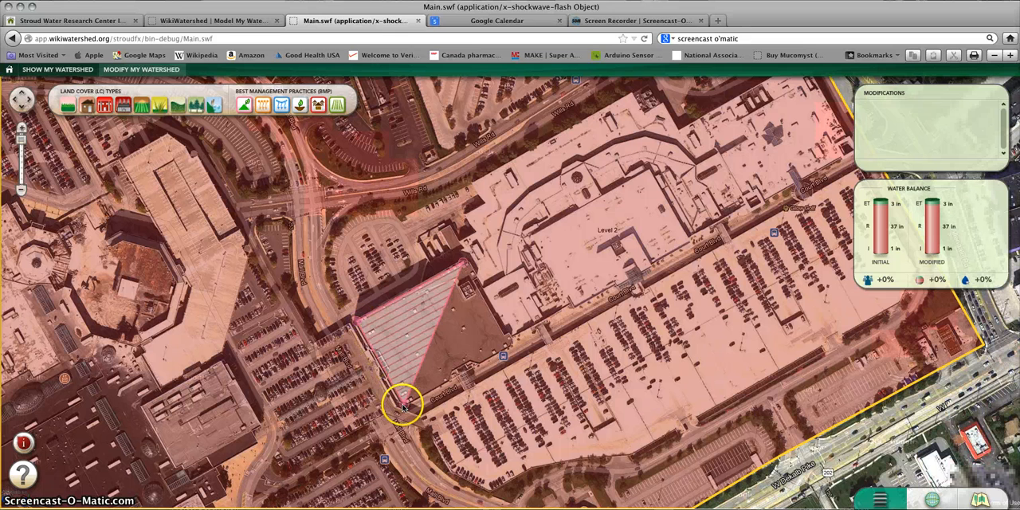
double_click(510, 343)
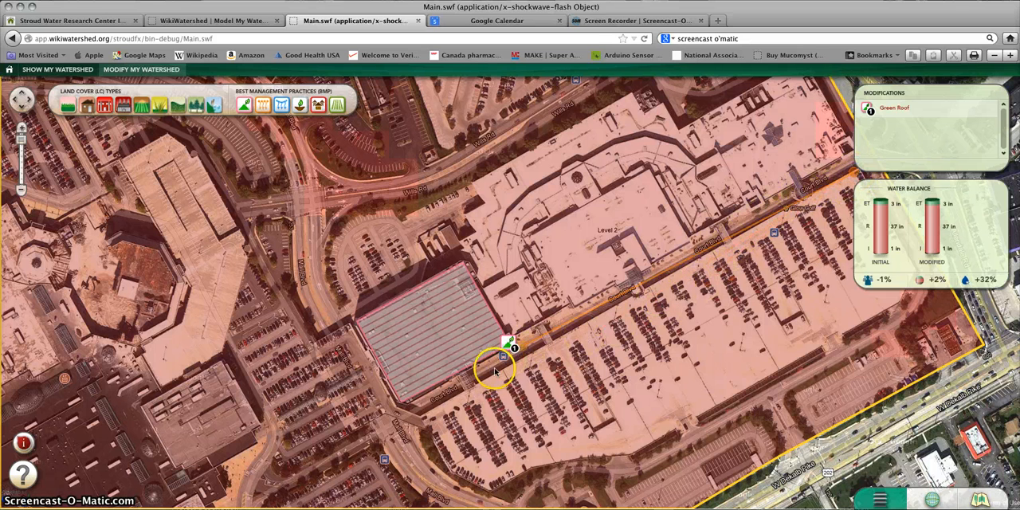
Step: Outline Porous Pavers over the large parking lot southeast of the Level 2 building, along Court Blvd
left_click(418, 415)
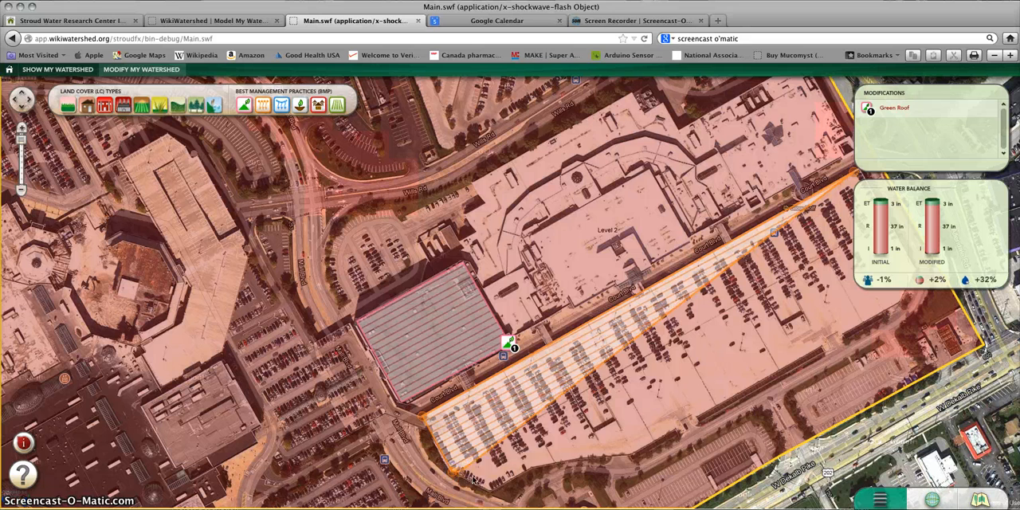
left_click(487, 486)
left_click(574, 461)
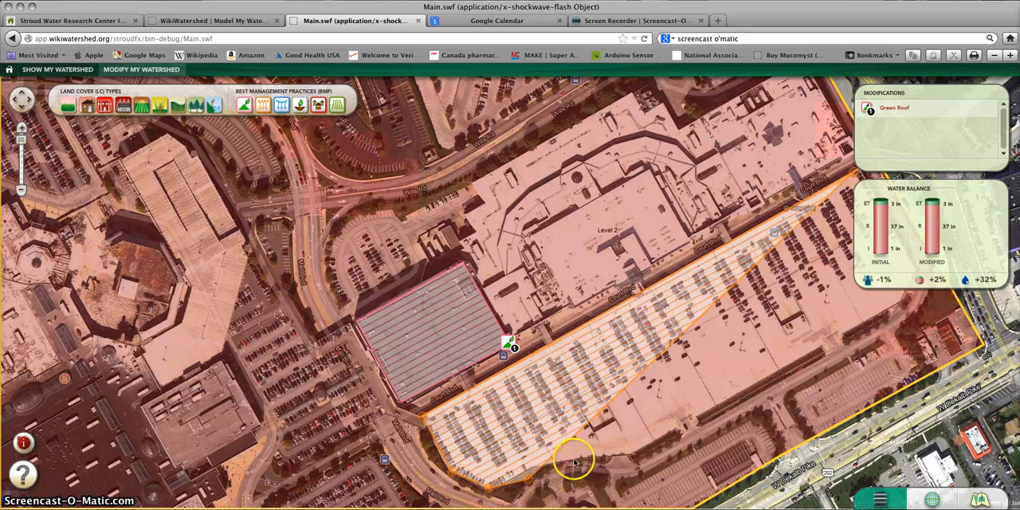
left_click(533, 467)
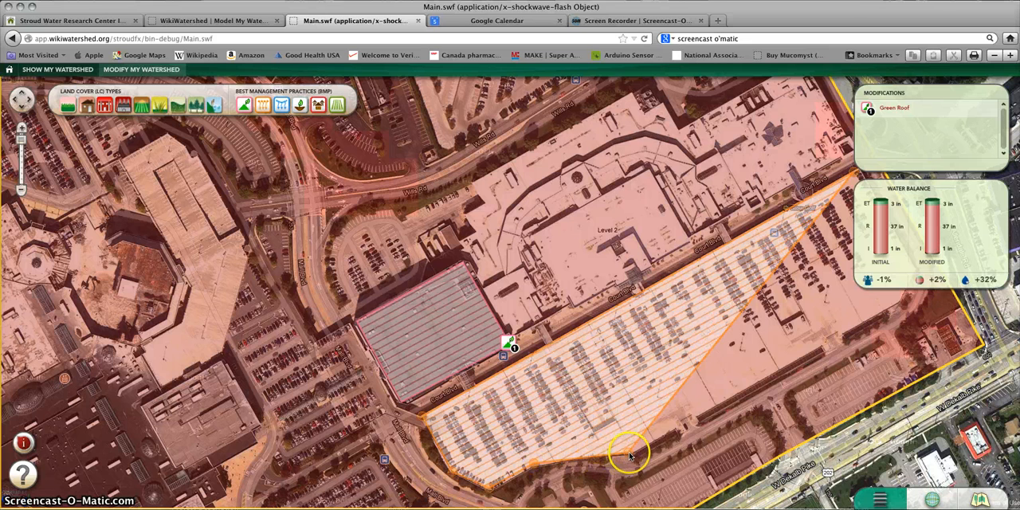
left_click(630, 455)
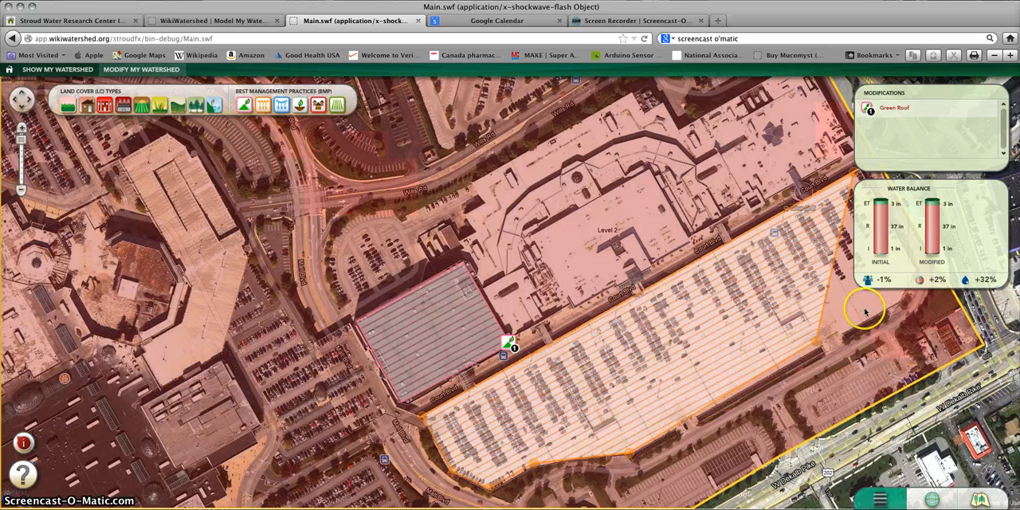
left_click(905, 300)
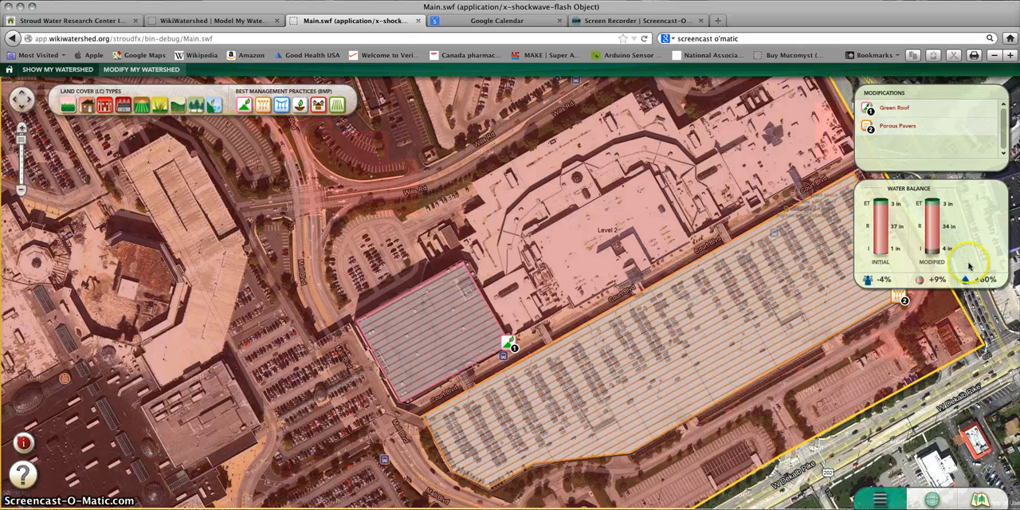
Step: Outline a Green Roof over the entire Level 2 building, between the existing green roof and the site's eastern boundary
mouse_move(926, 252)
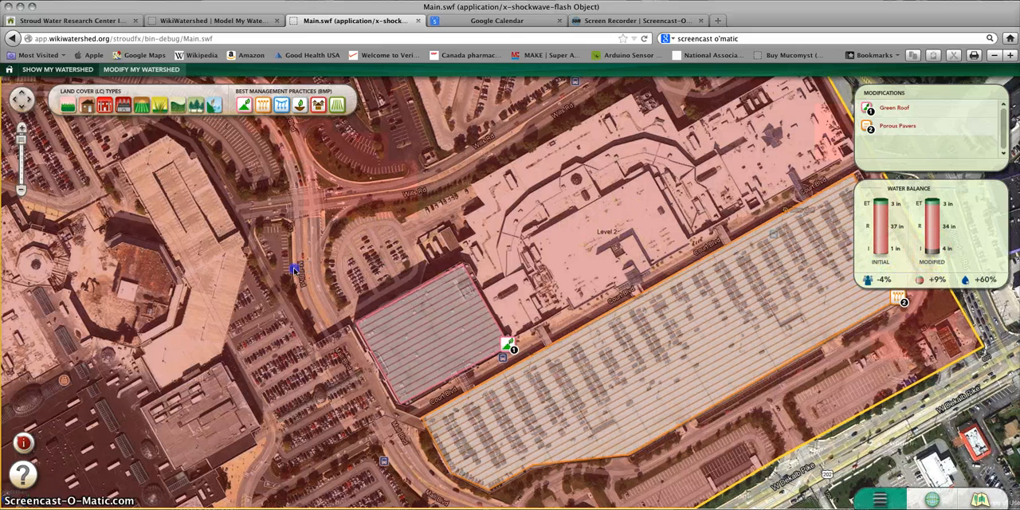
left_click_drag(293, 271, 203, 302)
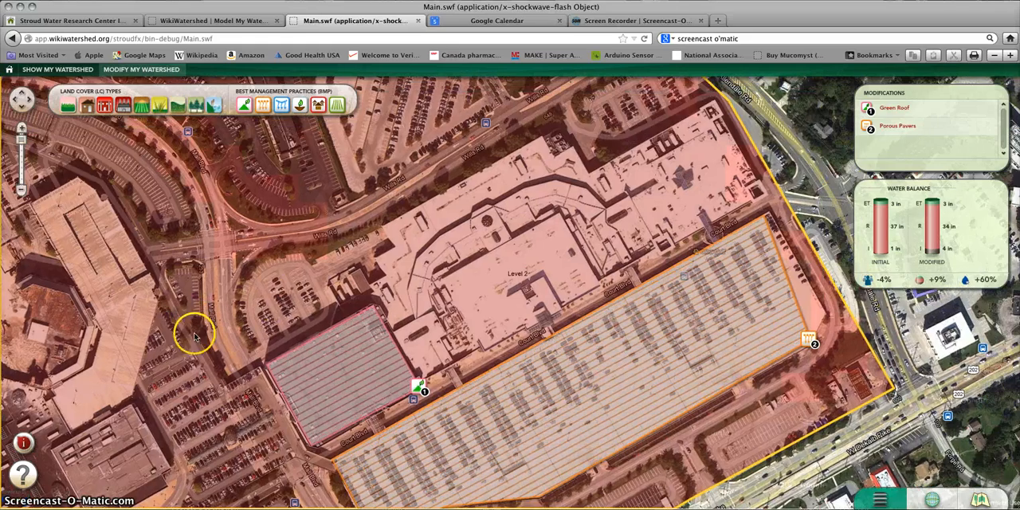
scroll(214, 211, "down", 1)
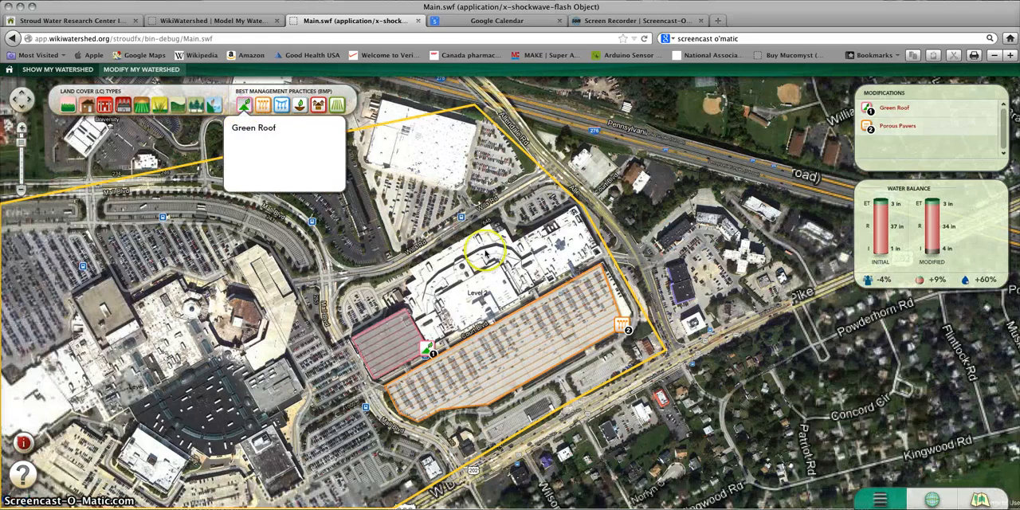
left_click(243, 109)
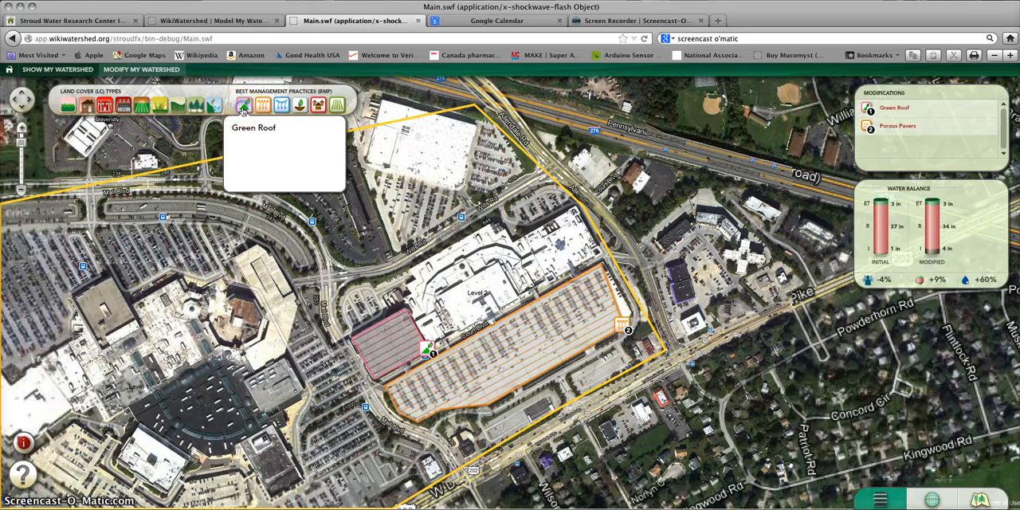
left_click(474, 228)
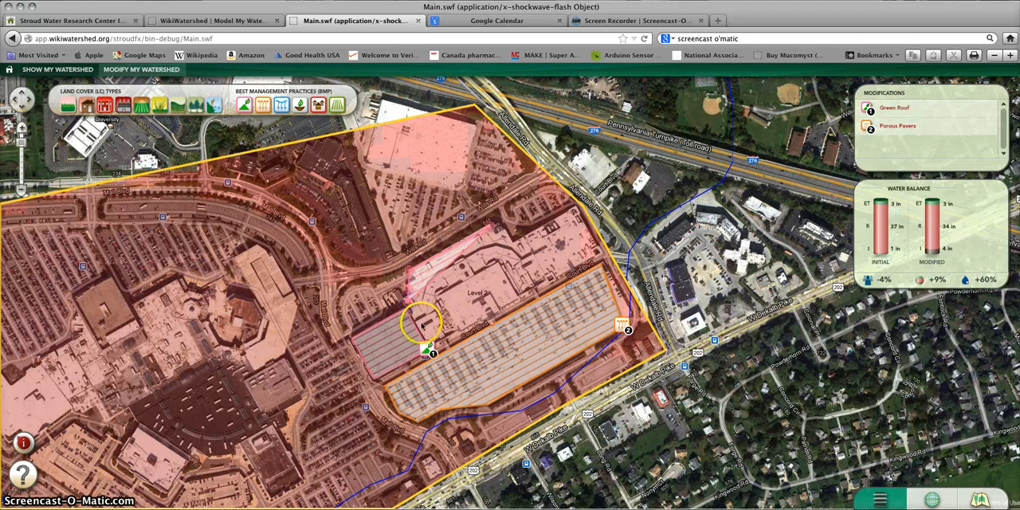
left_click(429, 347)
left_click(431, 347)
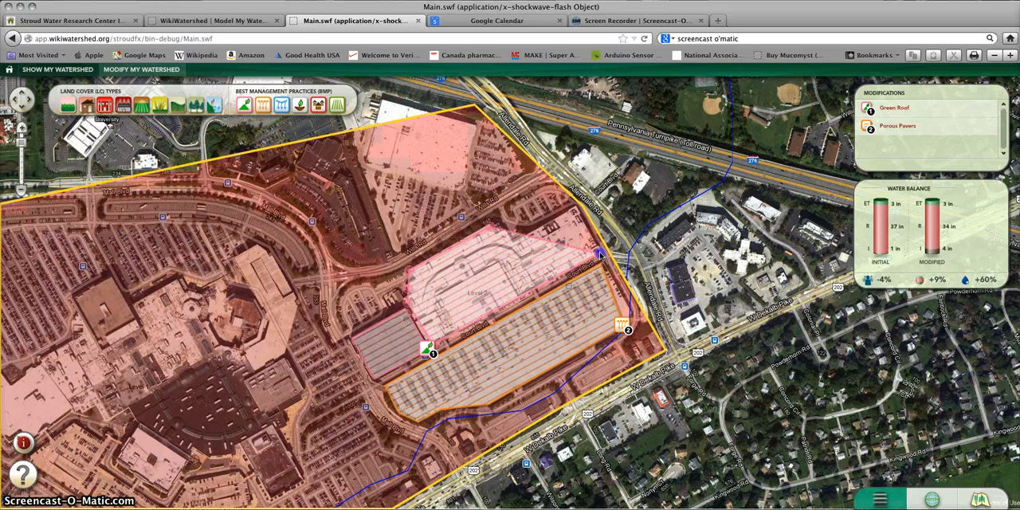
left_click(574, 214)
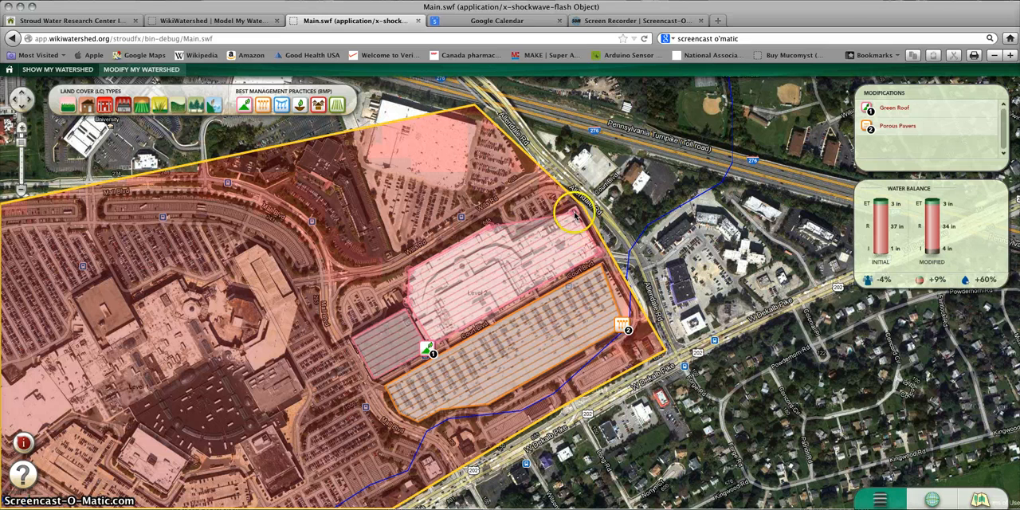
double_click(513, 242)
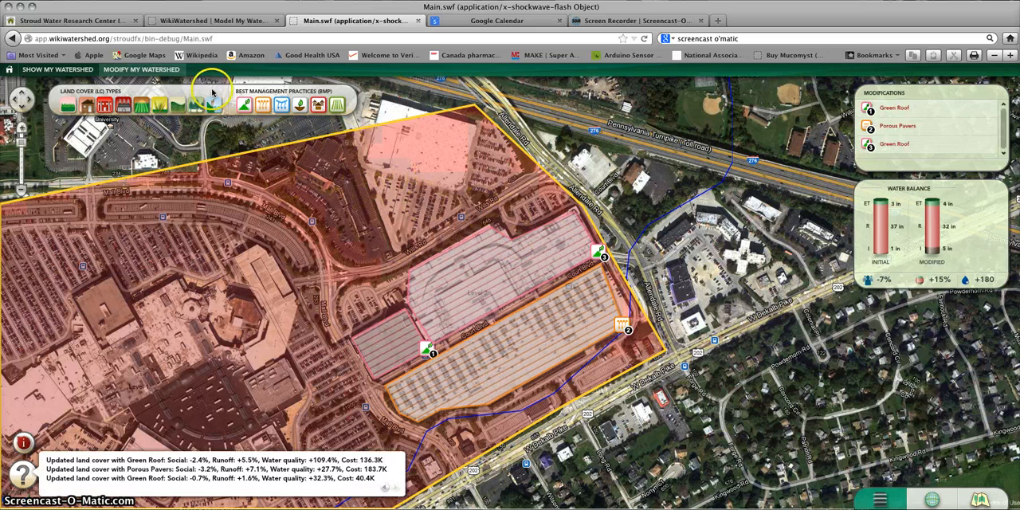
Step: Remove the Green Roof modification from the Level 2 building, keeping the smaller green roof and the porous pavers
left_click(247, 106)
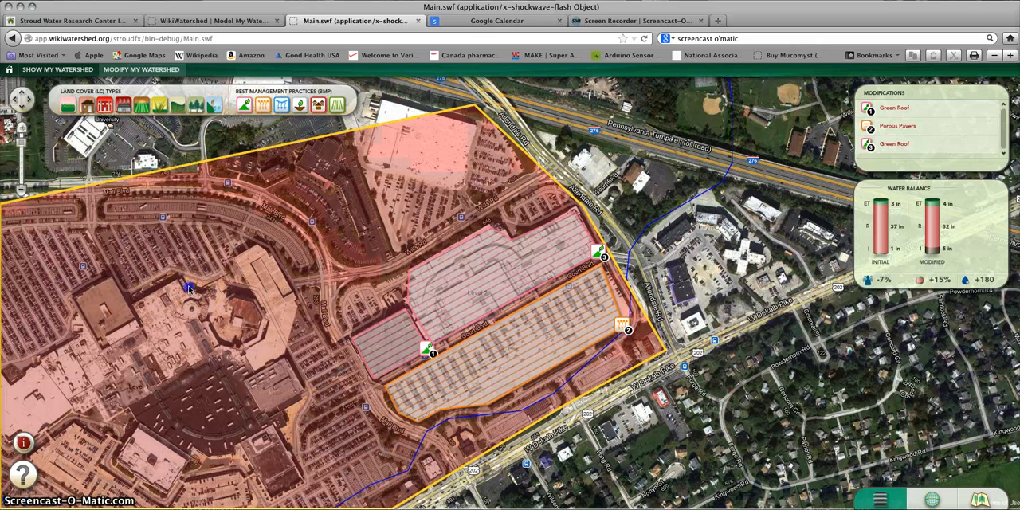
scroll(274, 283, "down", 3)
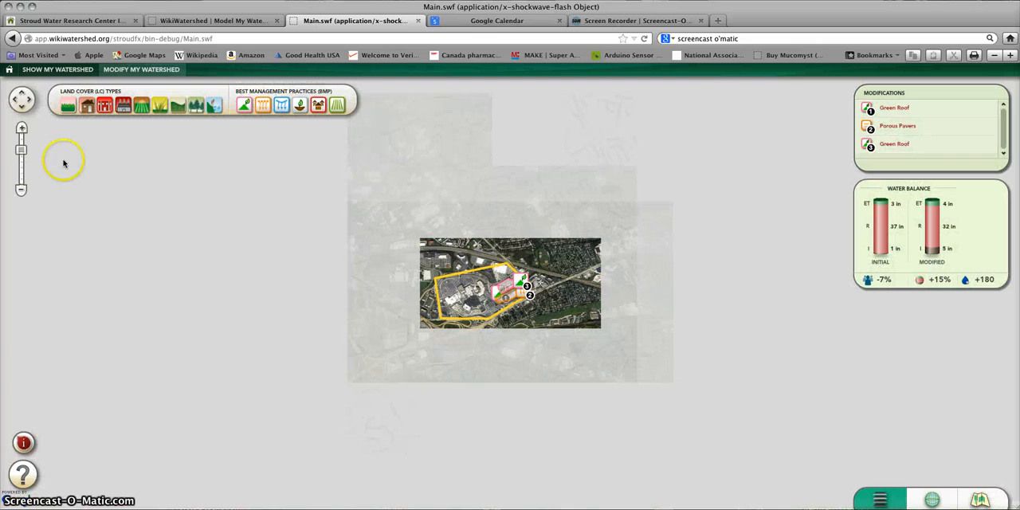
left_click(22, 129)
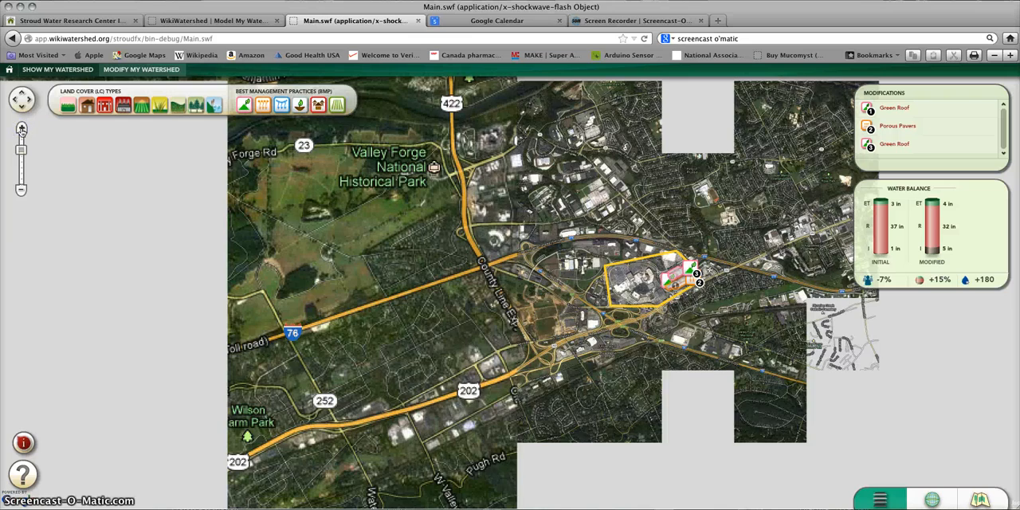
left_click(19, 154)
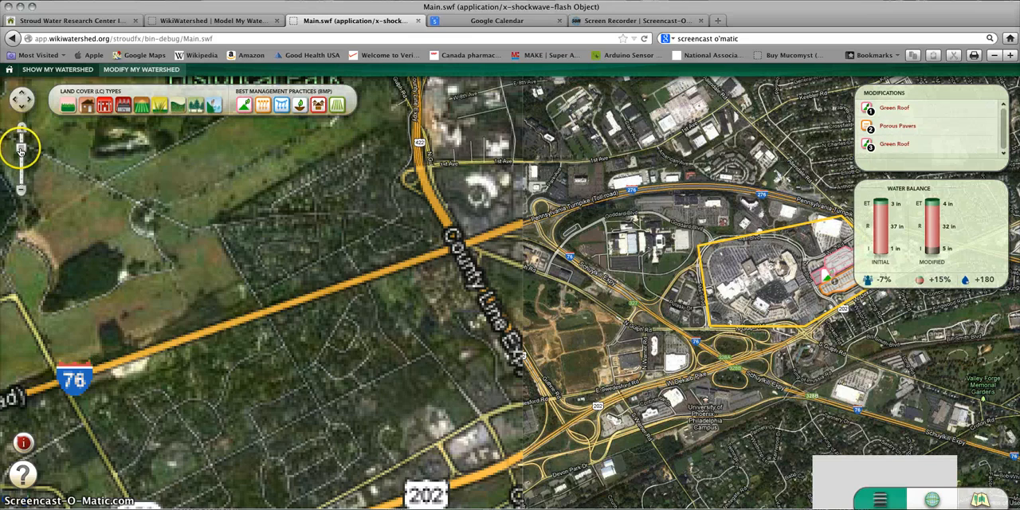
left_click(21, 127)
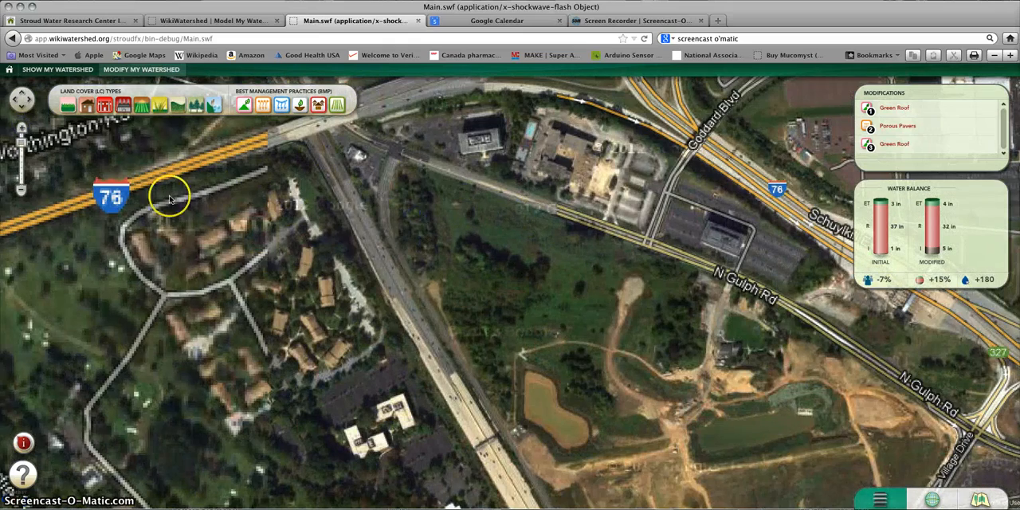
left_click_drag(169, 199, 22, 194)
left_click(21, 192)
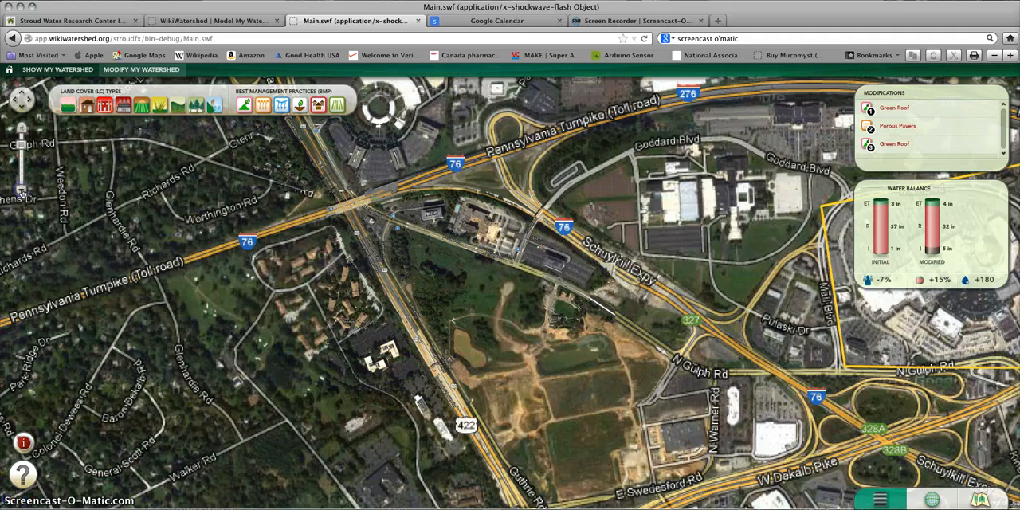
left_click(22, 192)
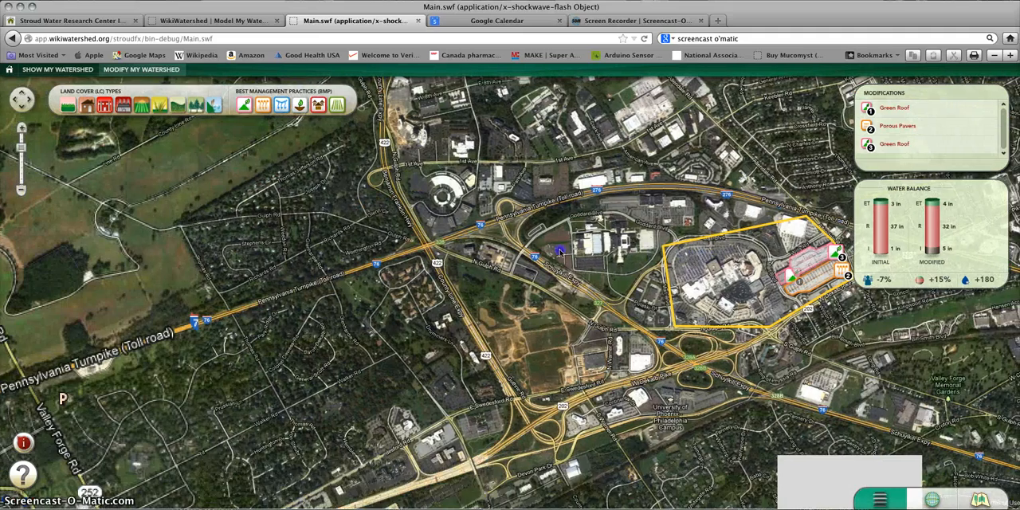
left_click_drag(560, 252, 545, 247)
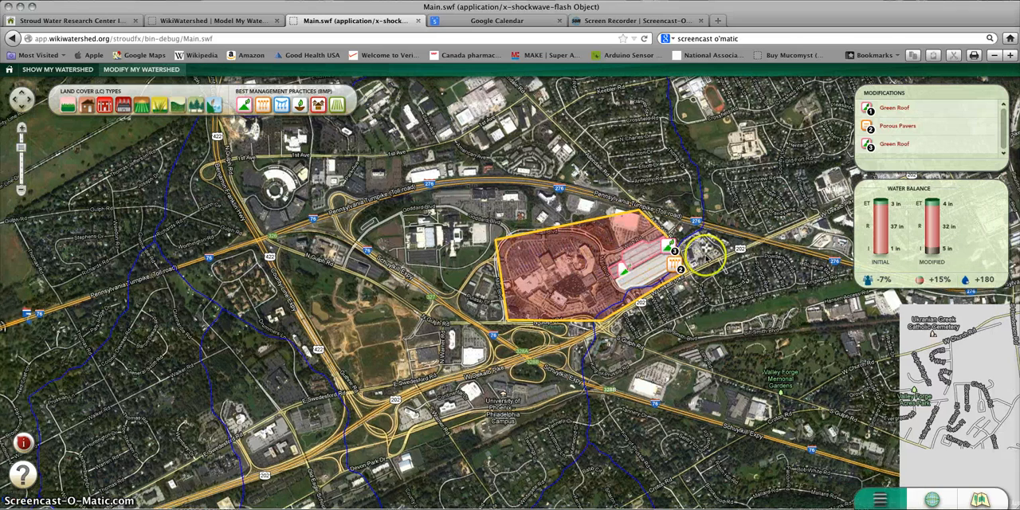
left_click(672, 248)
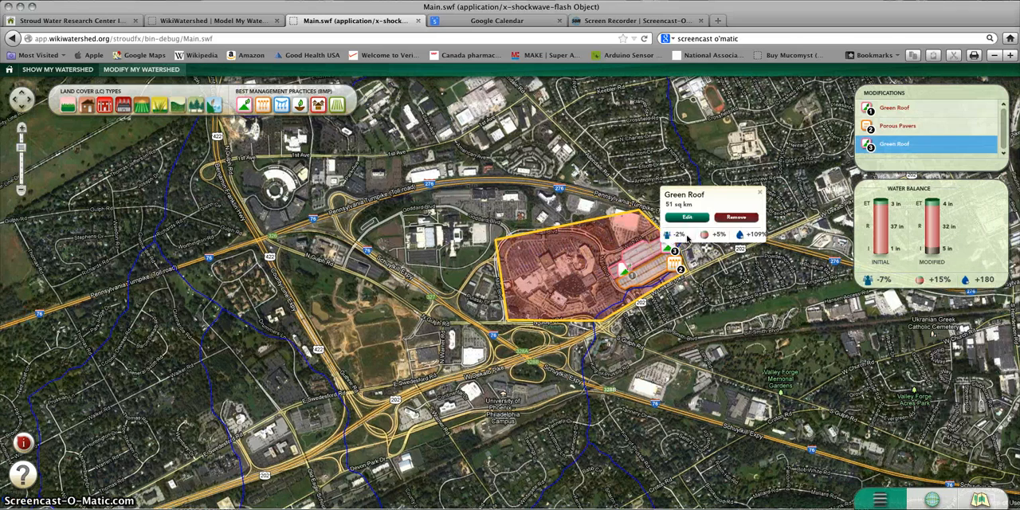
left_click(734, 219)
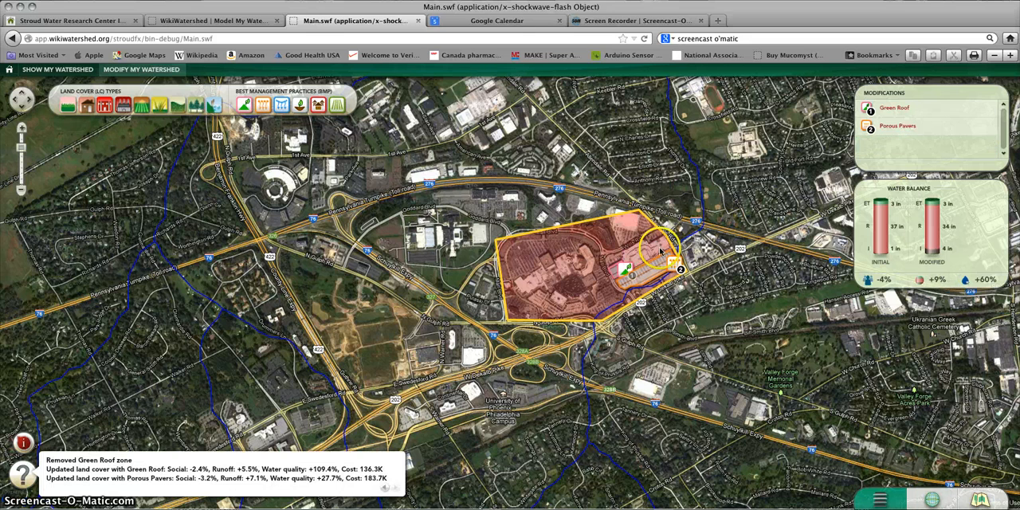
Step: Display the message log to review the social, runoff, water quality and cost effects of each modification
left_click(934, 106)
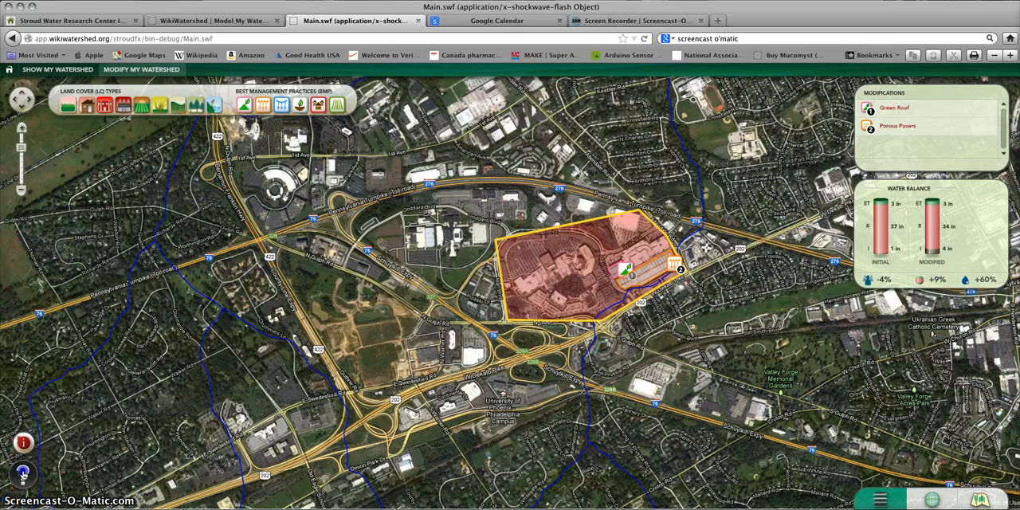
left_click(22, 473)
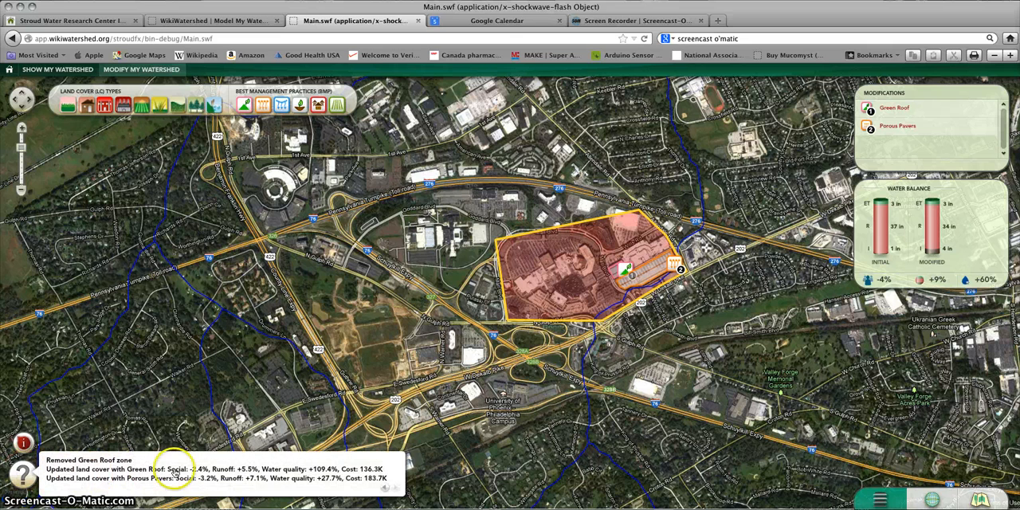